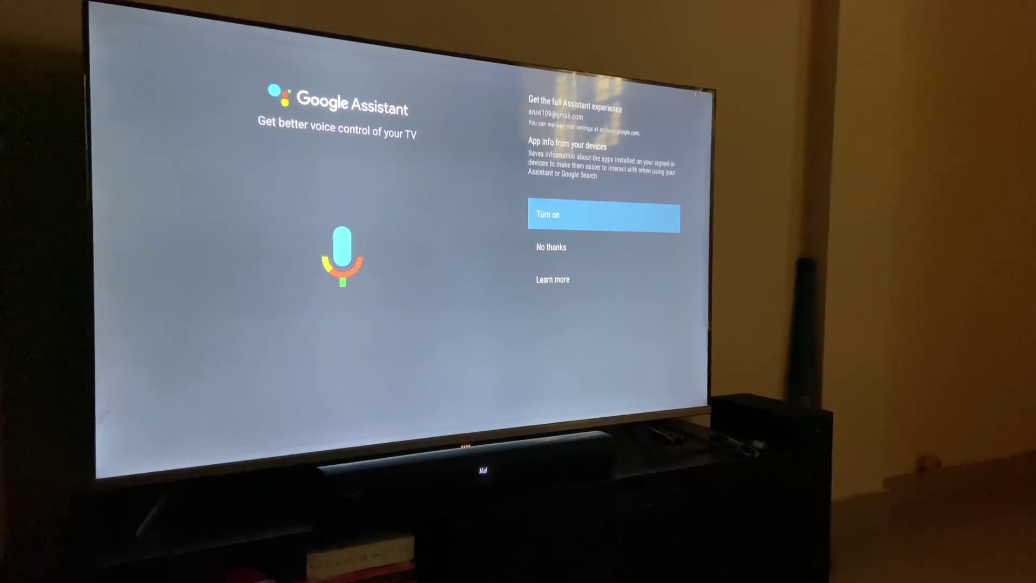
- Turn on app info from your devices, then read and close its Learn more details
key("Return")
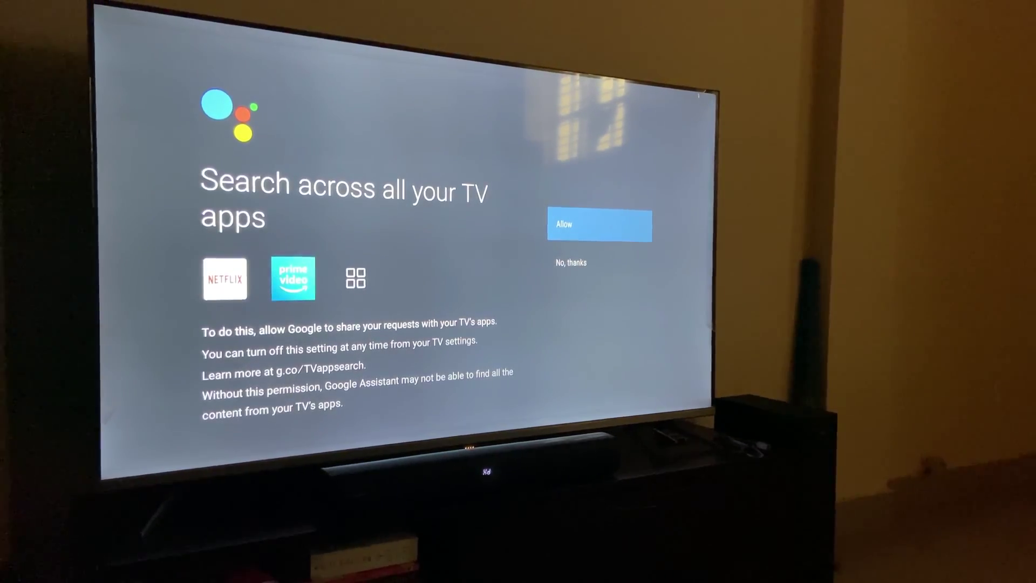
key("Down")
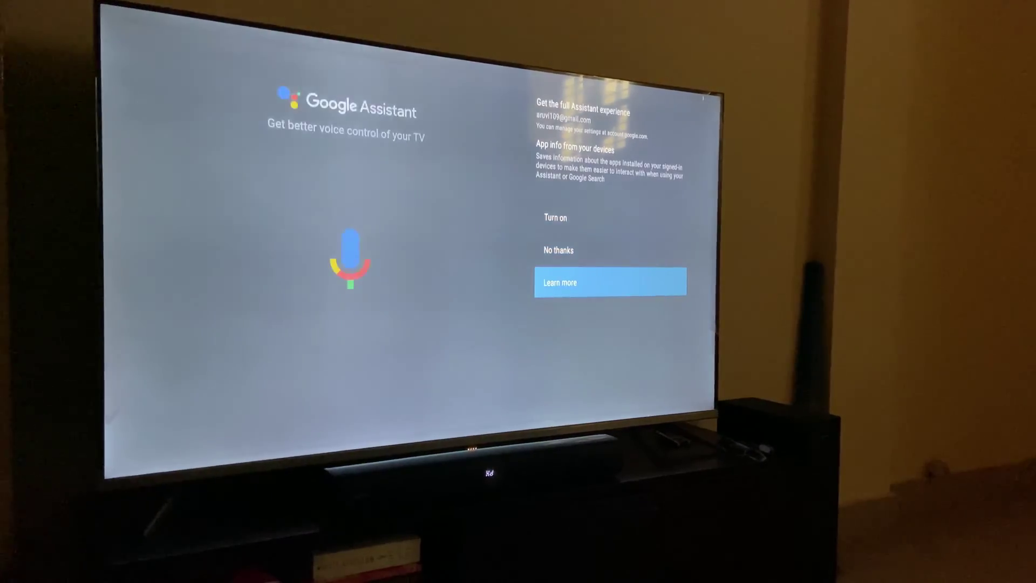
key("Return")
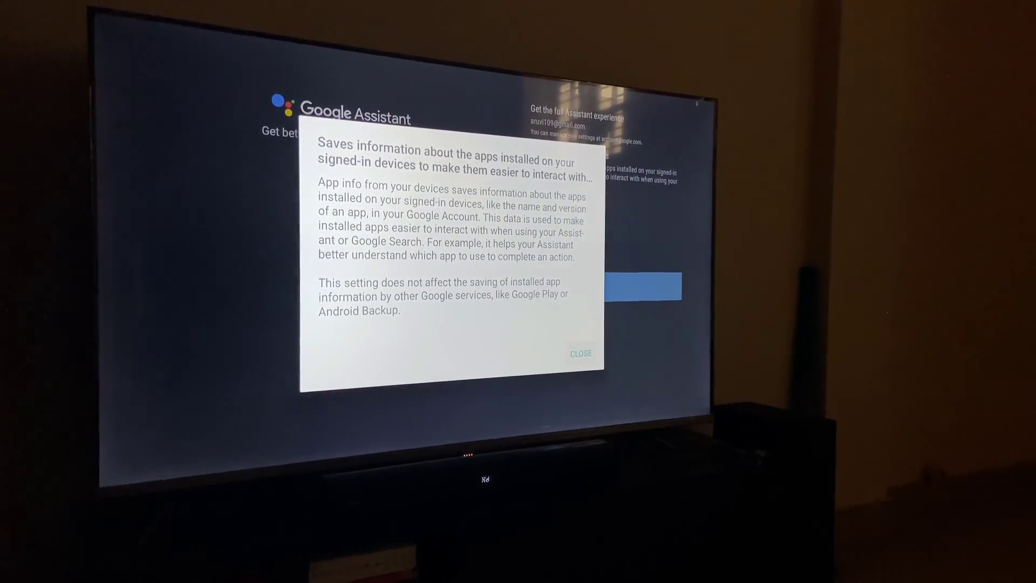
key("Return")
- Allow Assistant to search across TV apps and acknowledge the privacy notice
key("Up")
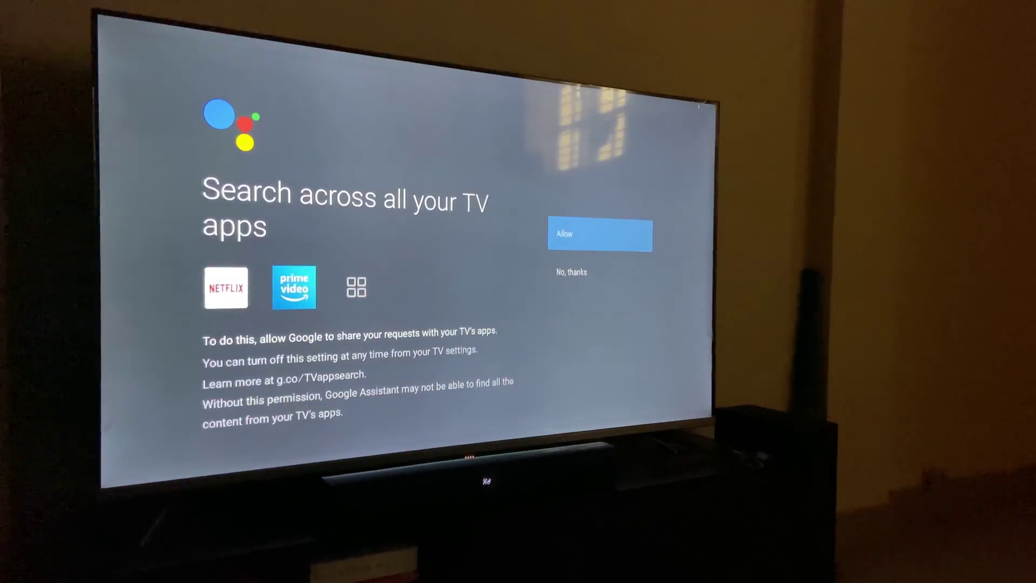
key("Return")
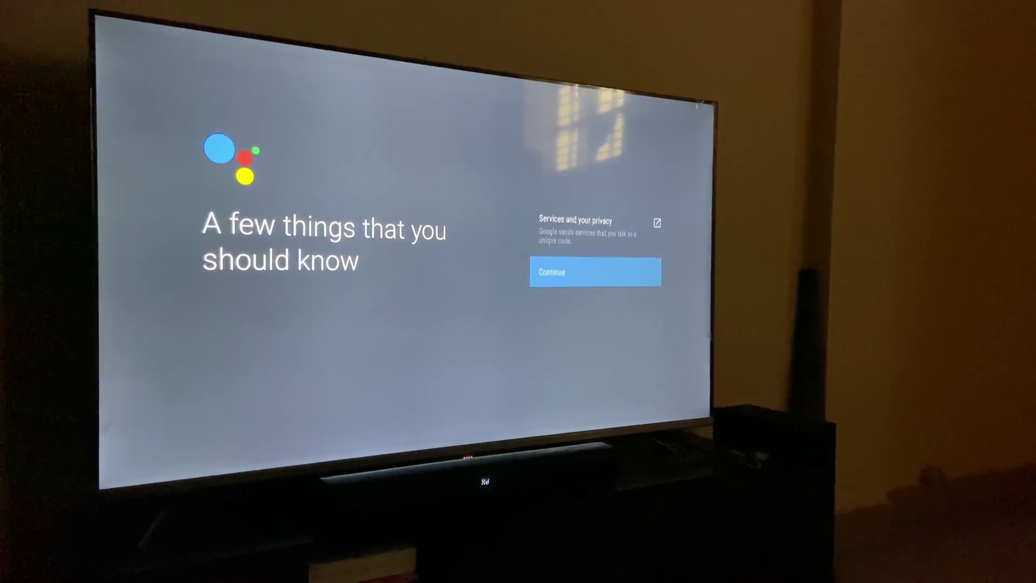
key("Return")
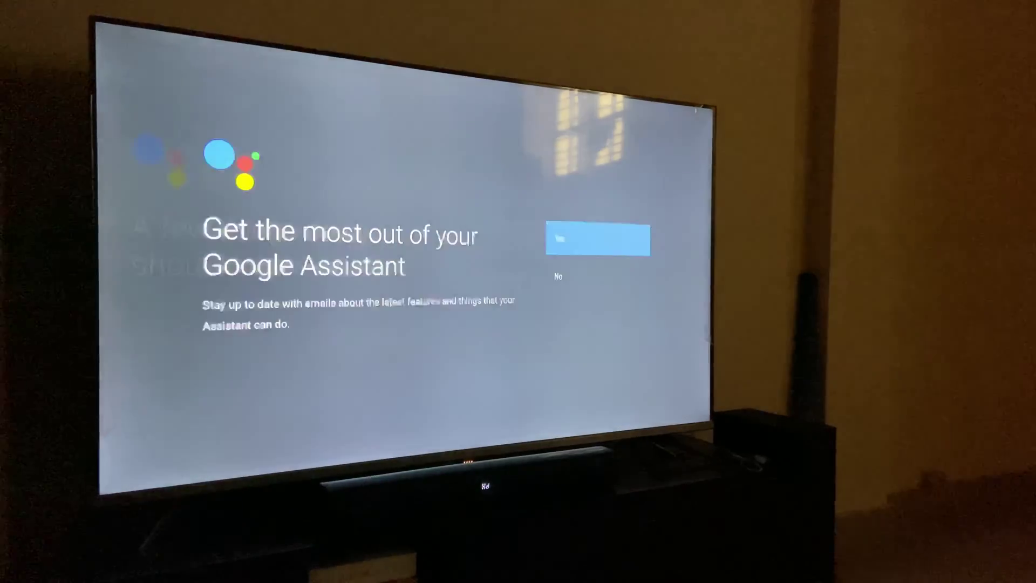